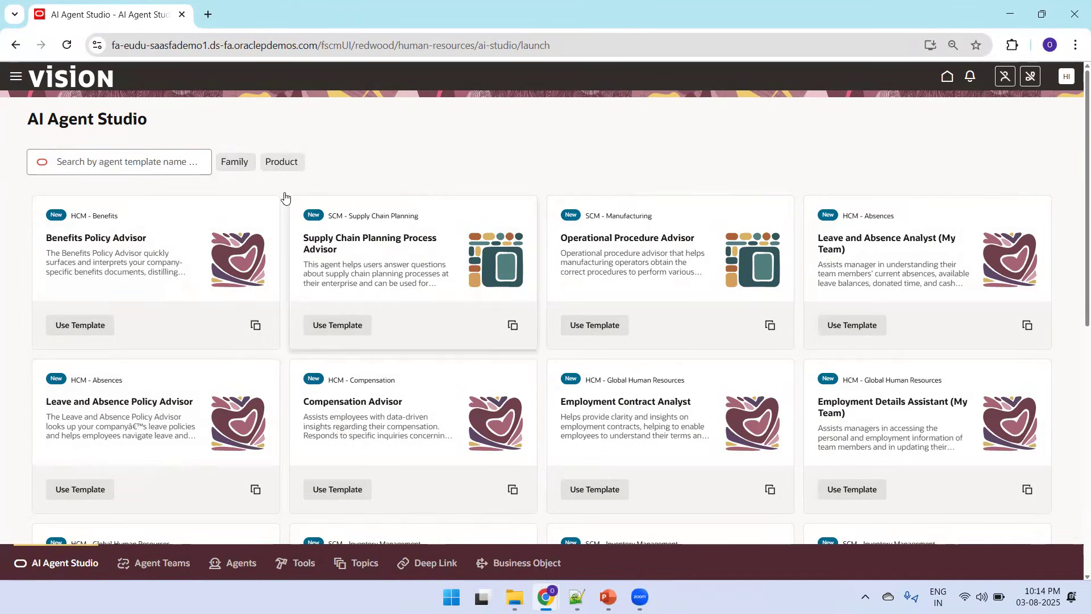
Step: Filter the agent templates by family HCM and product Absences, and clear both filters
left_click(242, 164)
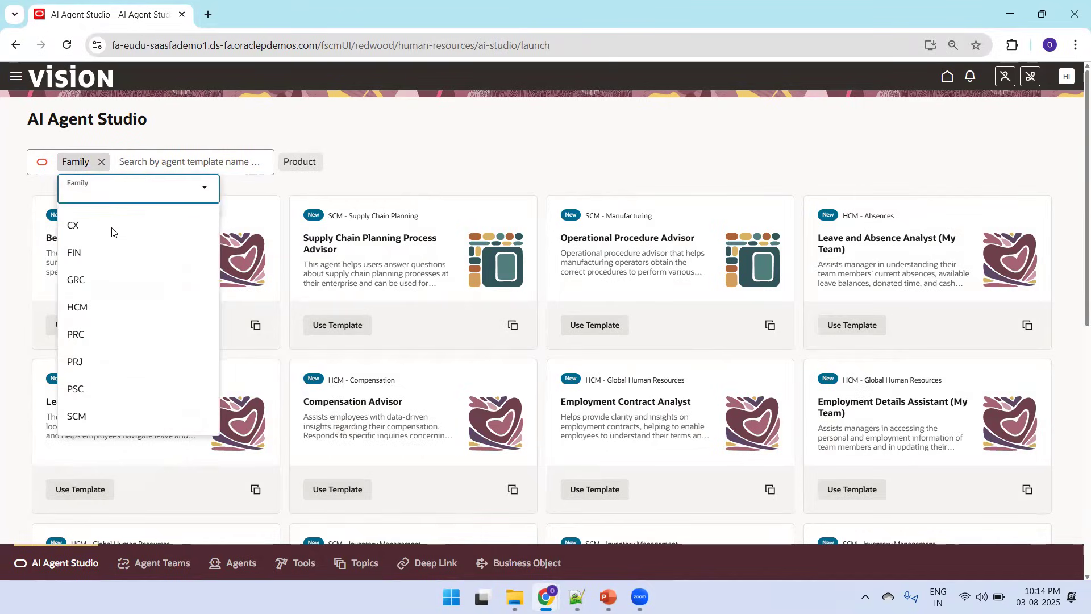
left_click(88, 305)
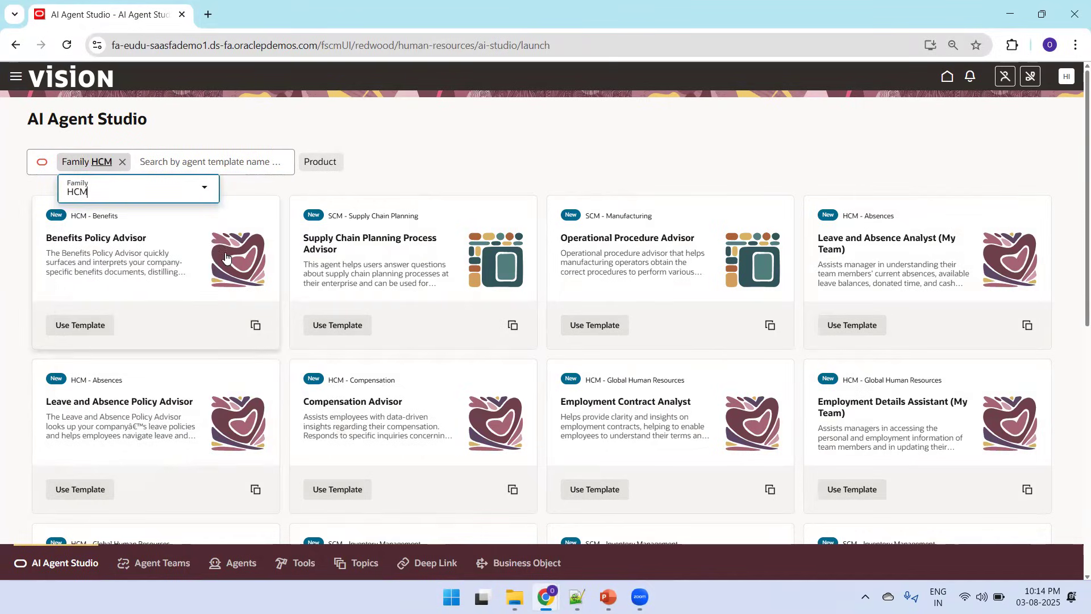
left_click(339, 166)
left_click(258, 182)
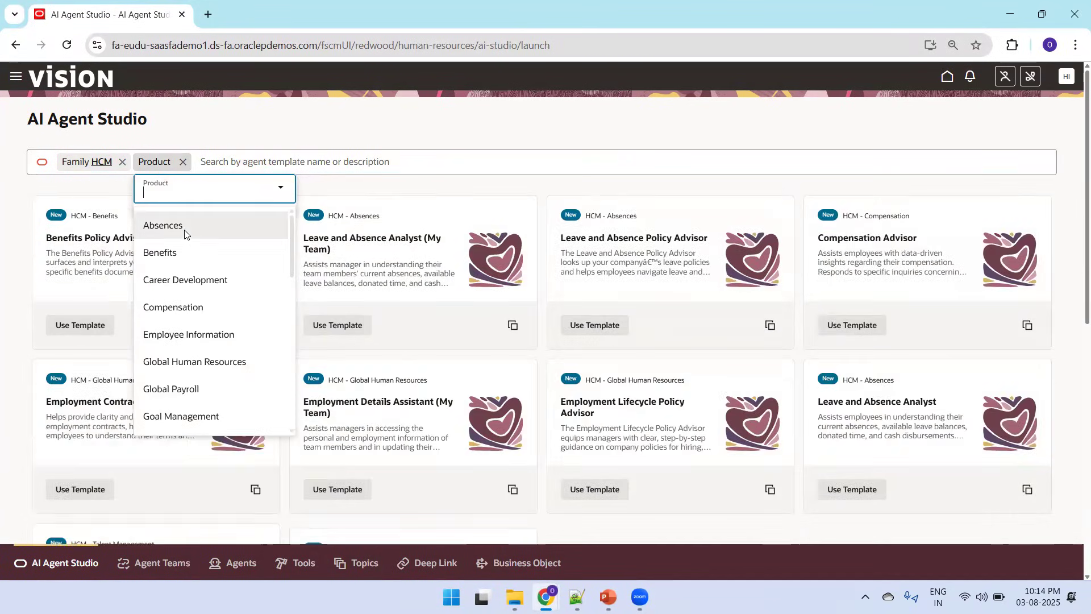
left_click(185, 230)
left_click(388, 187)
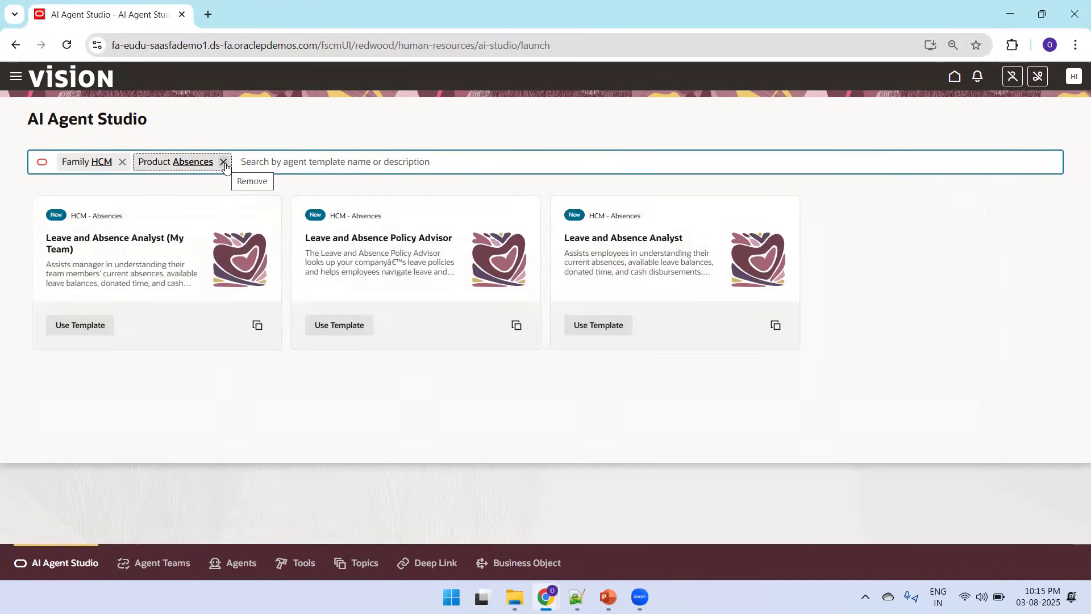
left_click(223, 162)
left_click(122, 162)
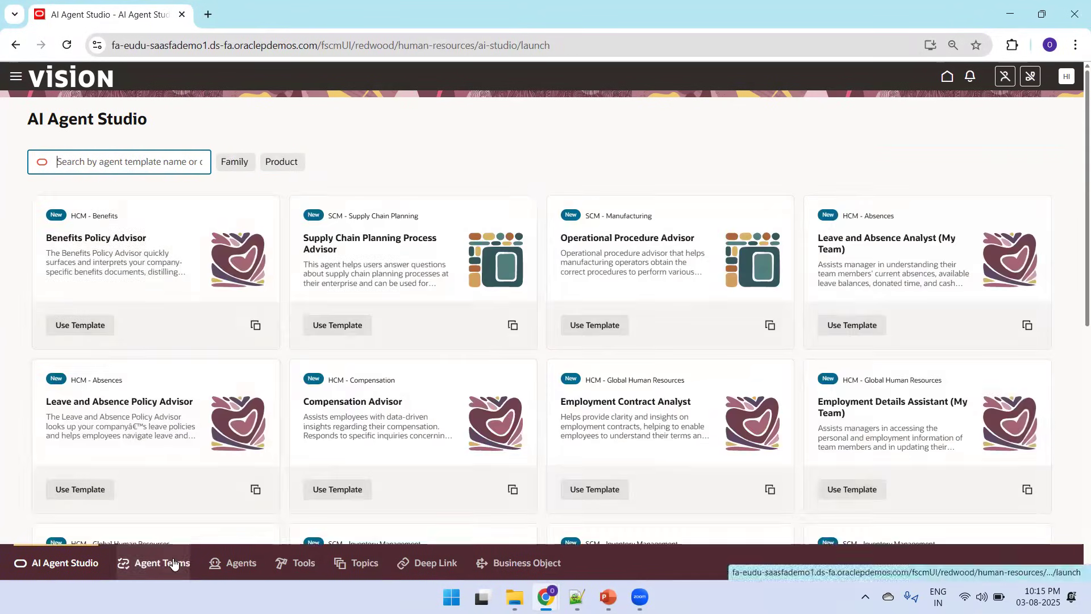
Step: Search the published agent teams for Procurement and open Procurement Policy Advisor DSHRZ for editing
left_click(173, 564)
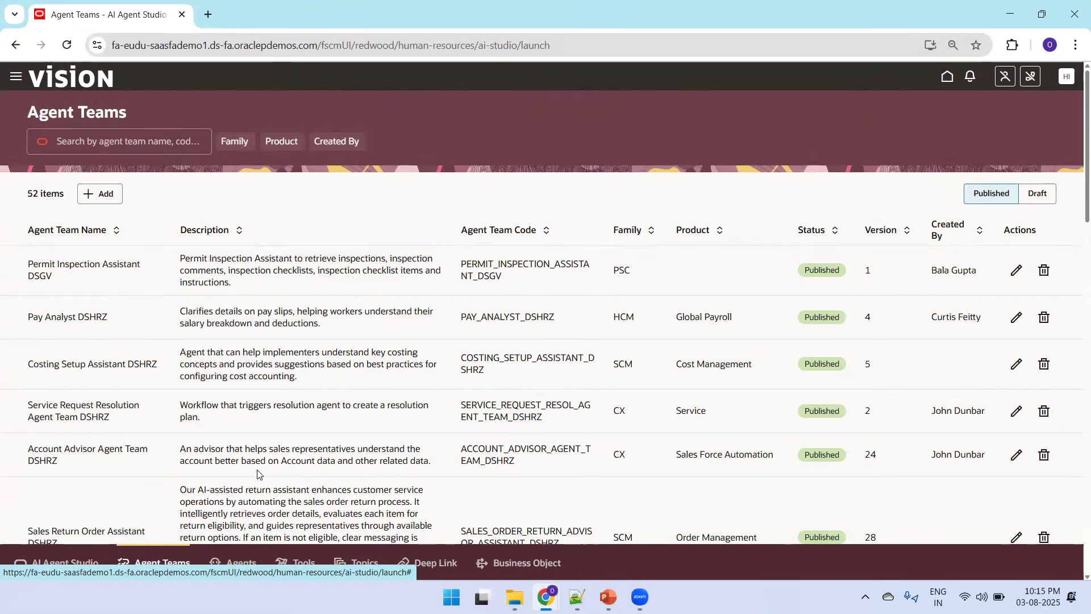
left_click(141, 138)
type("Procurement")
key("Return")
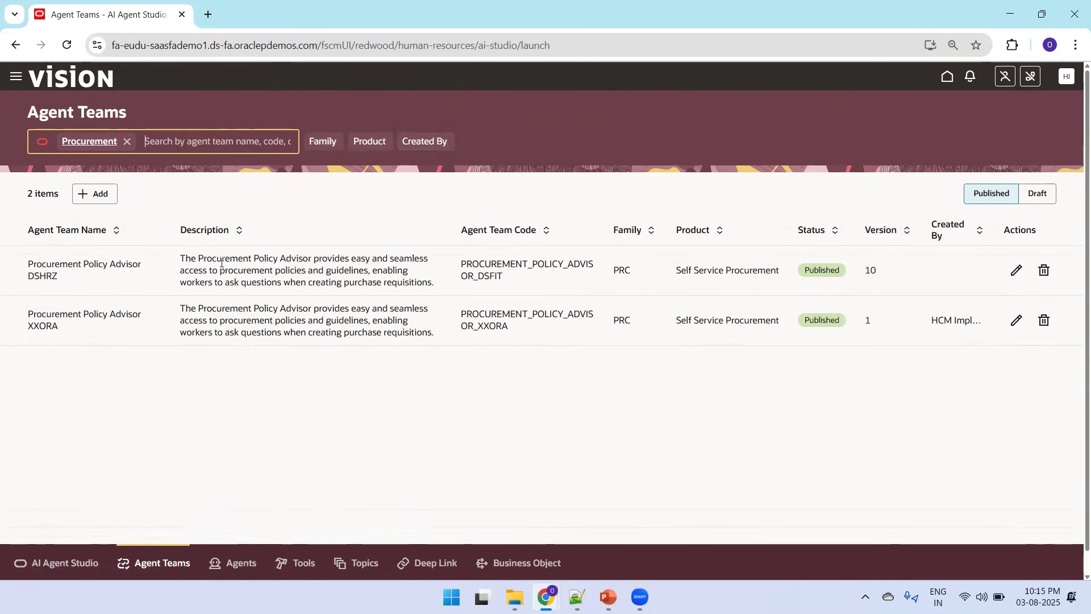
left_click(1018, 271)
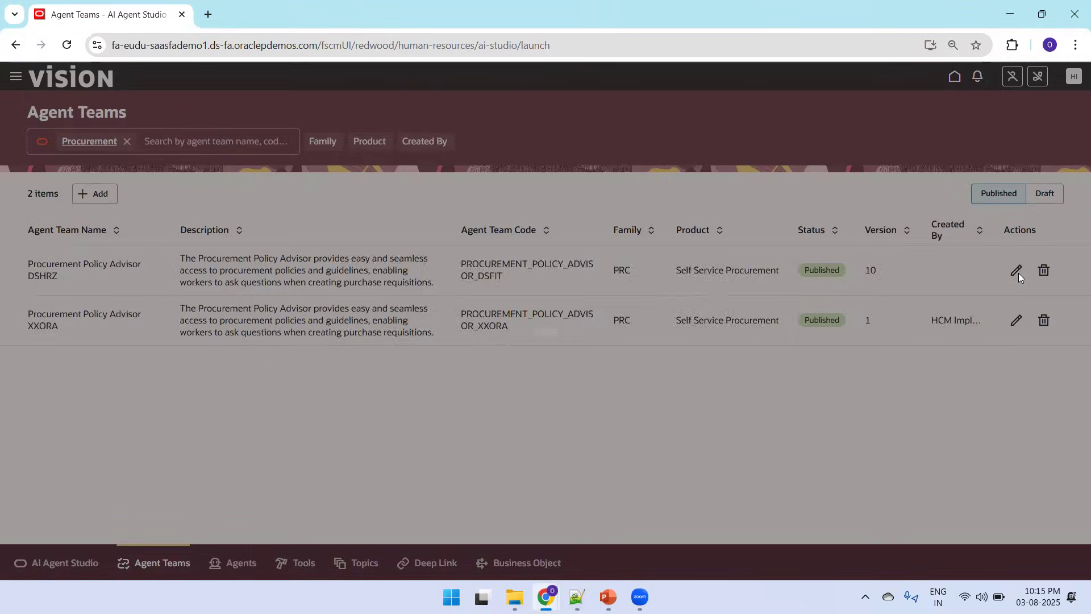
left_click(682, 361)
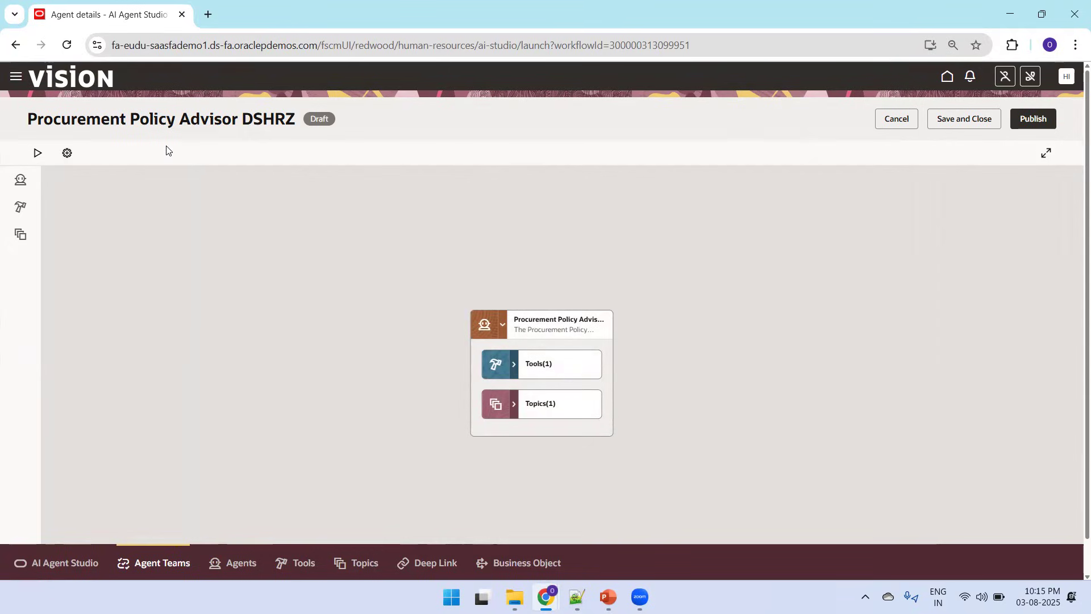
Step: Test the agent team with the suggested question "How do I order a nonstandard laptop?" and close the chat
left_click(34, 159)
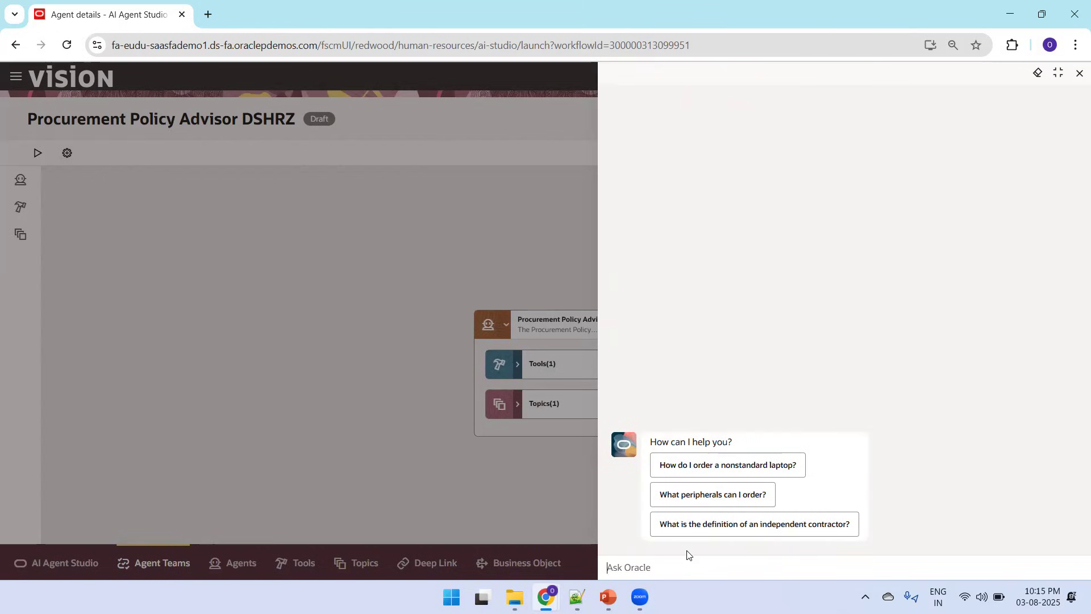
left_click(691, 463)
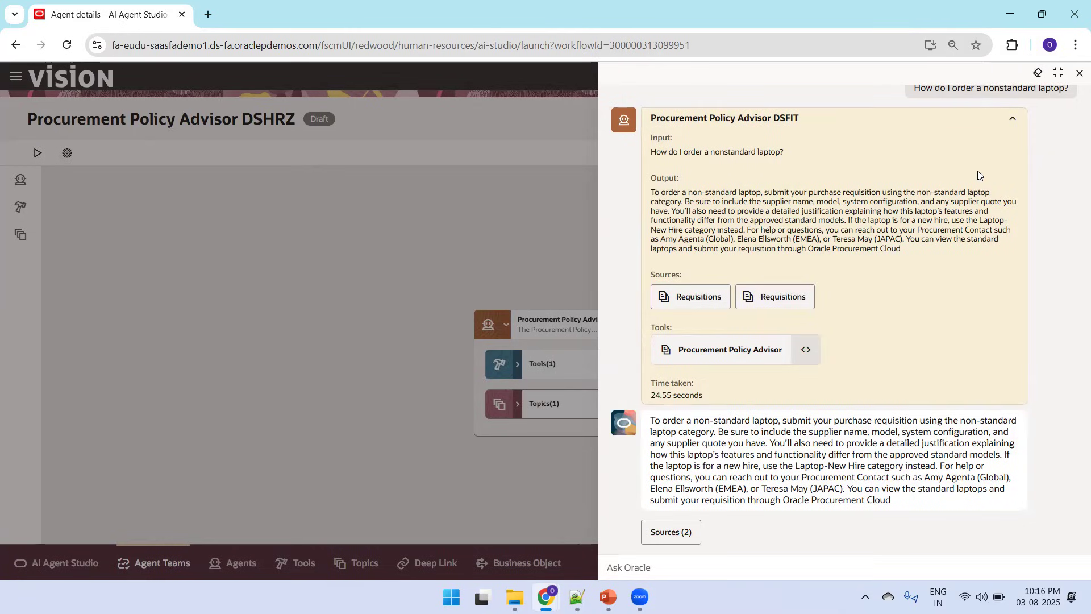
left_click(615, 217)
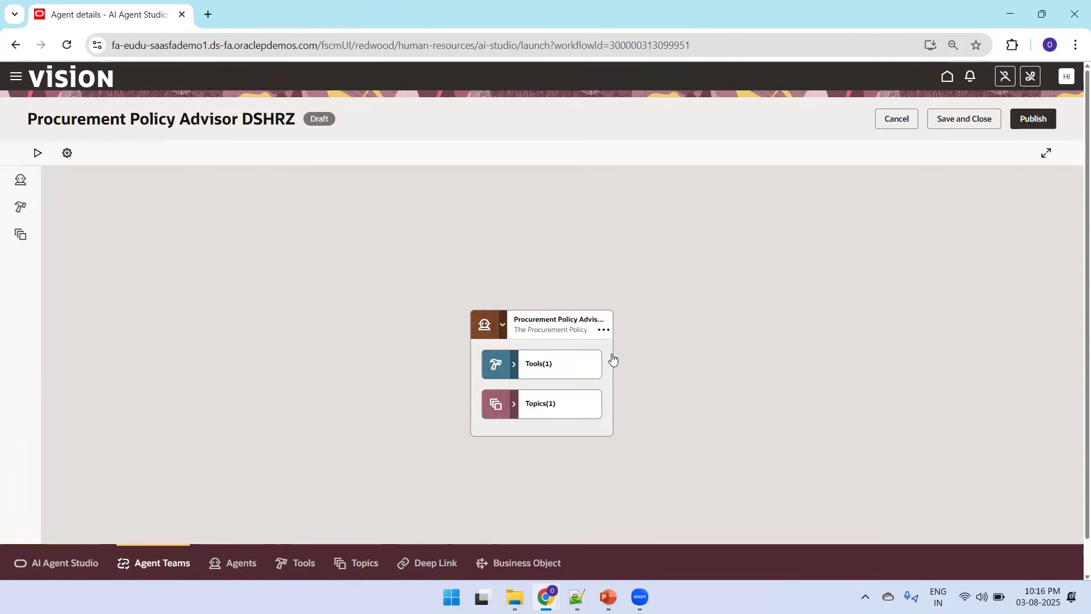
Step: Switch to the incognito Oracle Fusion window and open the employee's AI Chat app
mouse_move(545, 597)
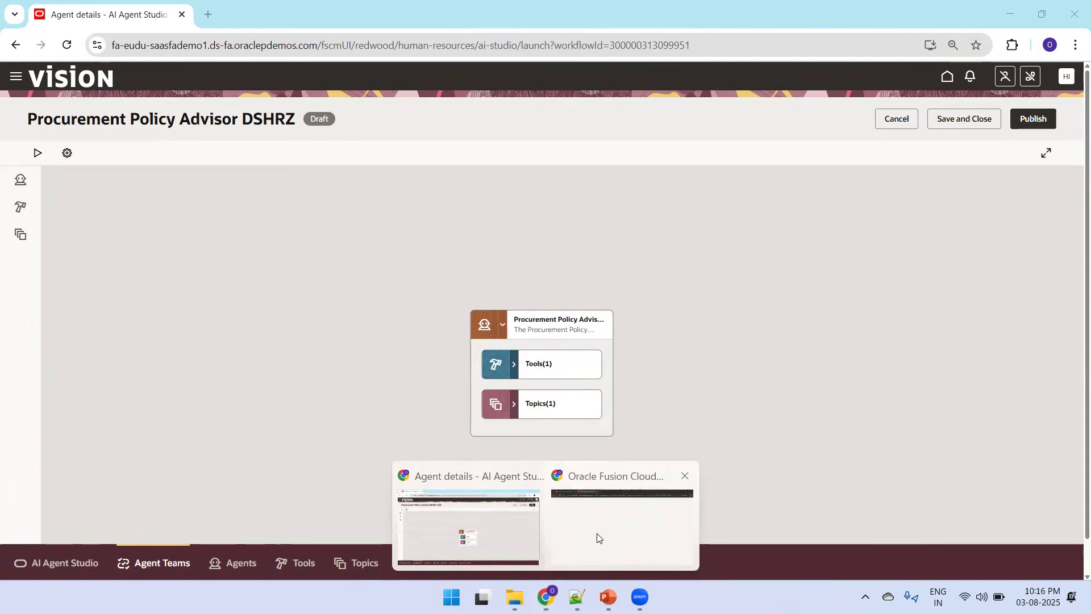
left_click(577, 561)
left_click(528, 403)
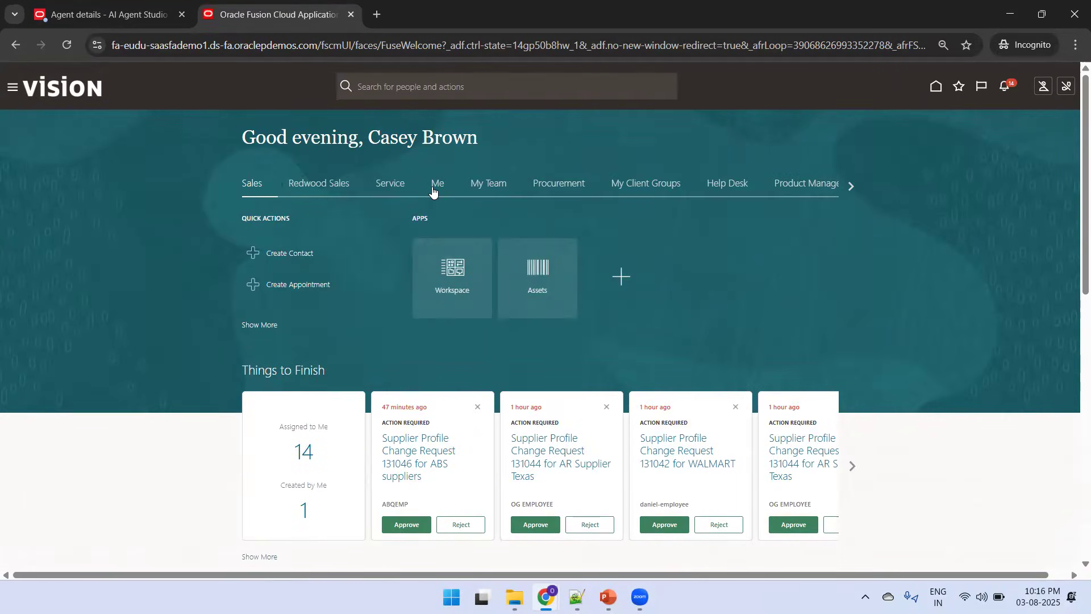
left_click(437, 185)
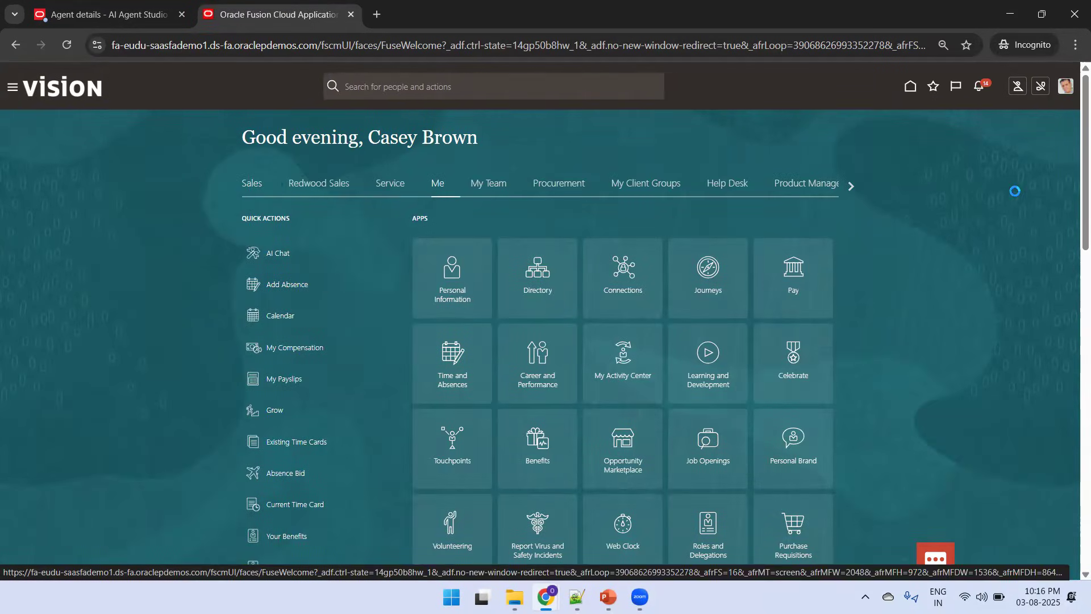
scroll(1074, 286, "down", 5)
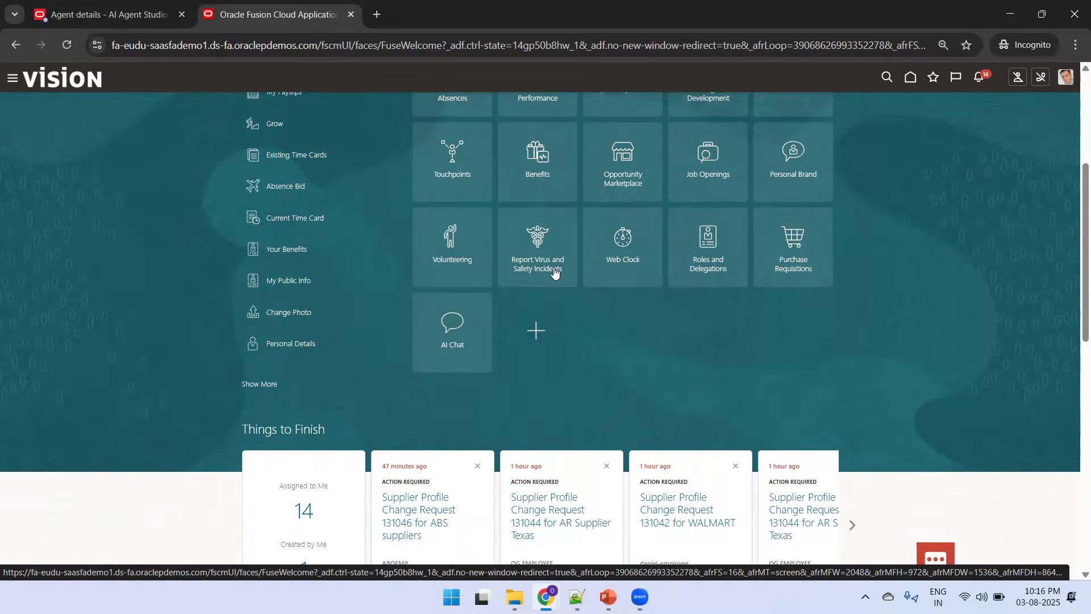
left_click(453, 325)
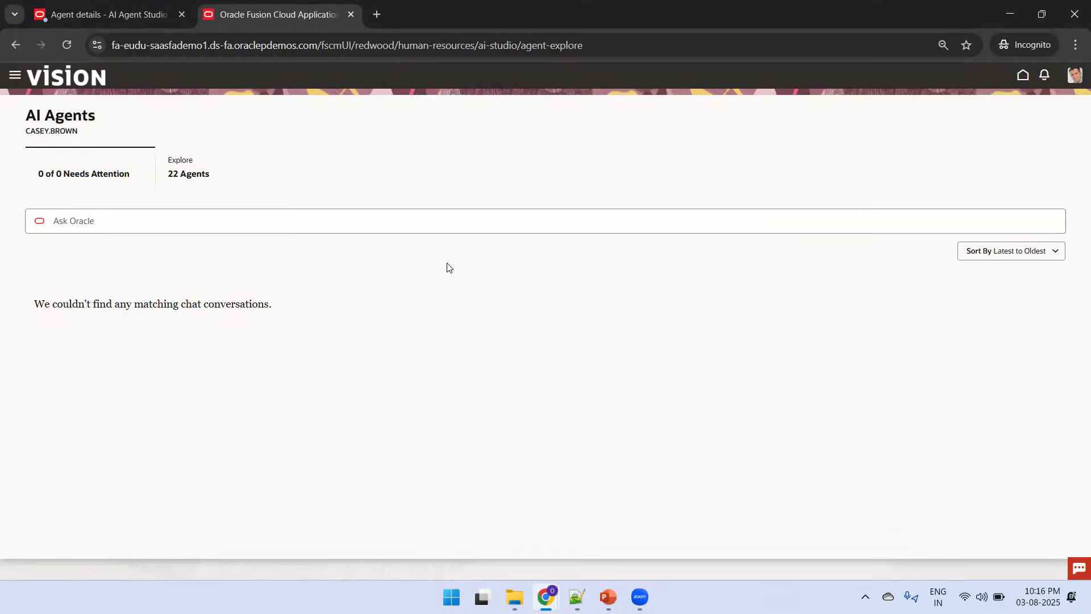
Step: Open the list of available AI agents to explore and search it for procurement
left_click(190, 176)
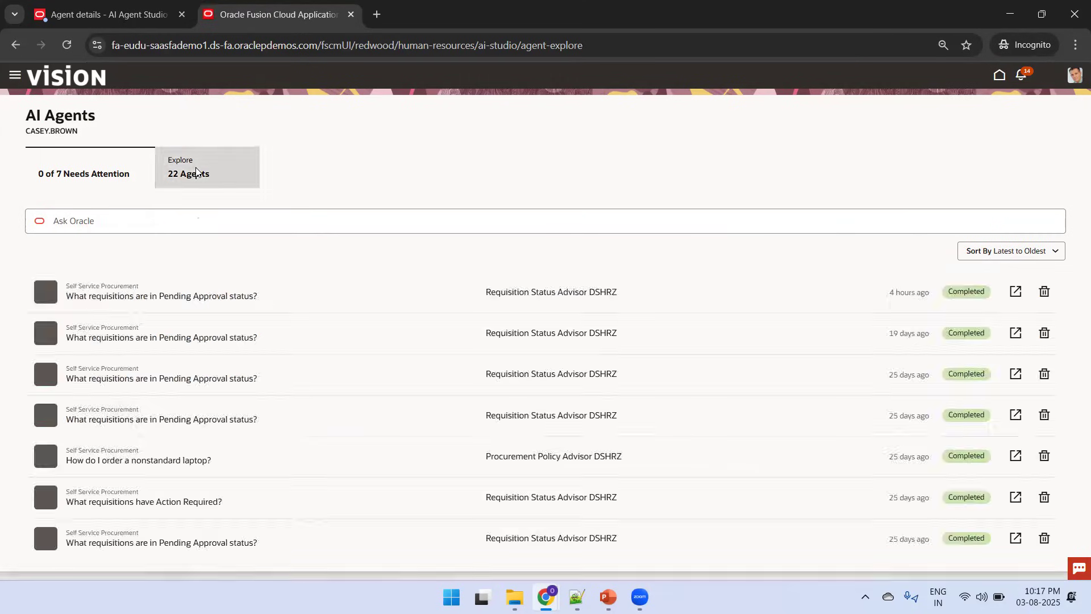
left_click(183, 170)
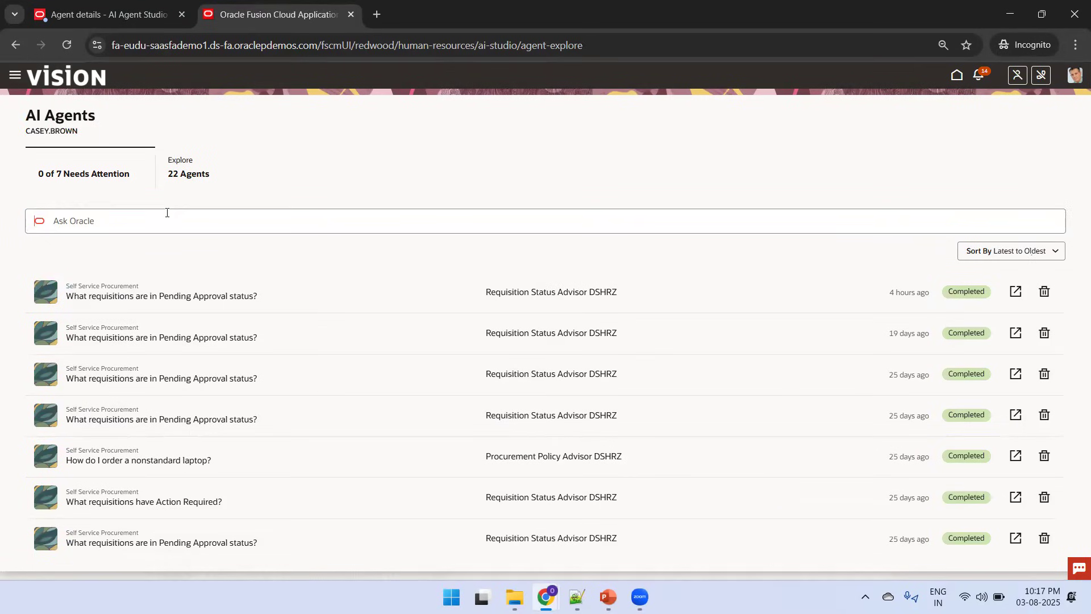
left_click(214, 229)
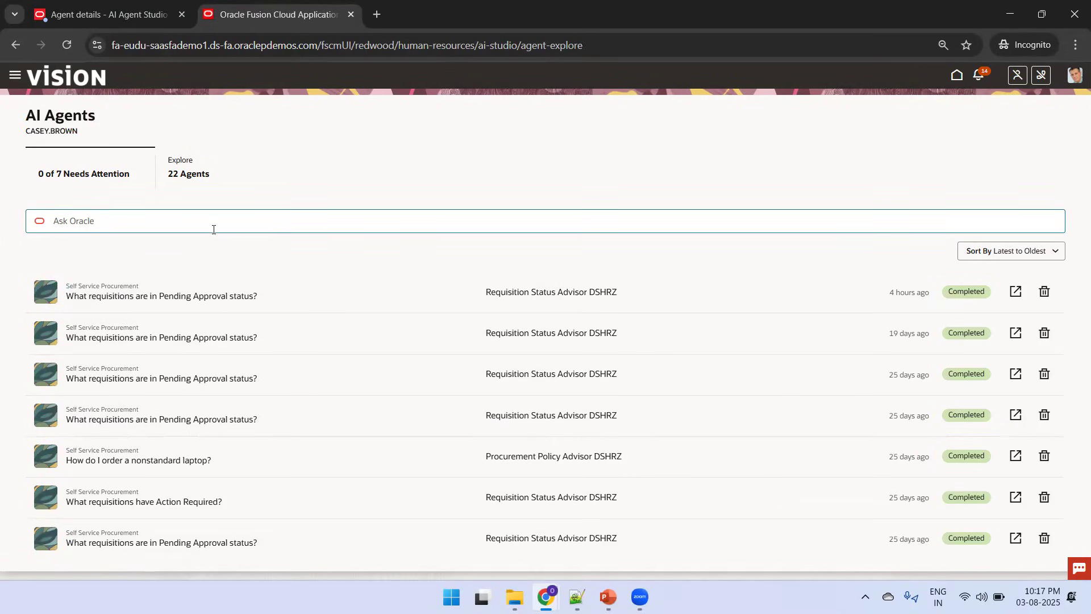
left_click(197, 185)
left_click(272, 228)
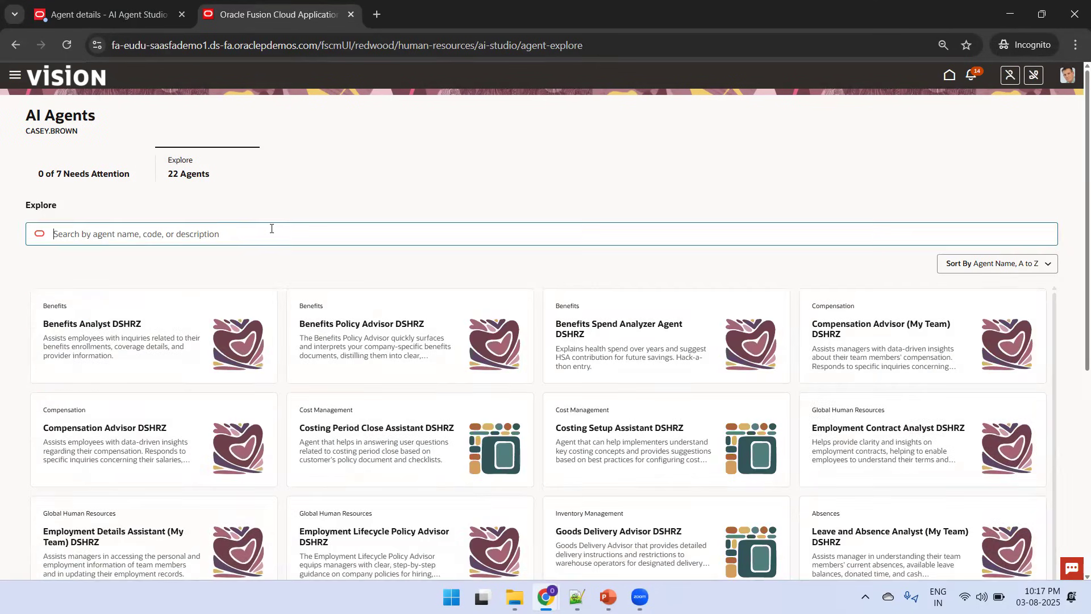
type("procurement")
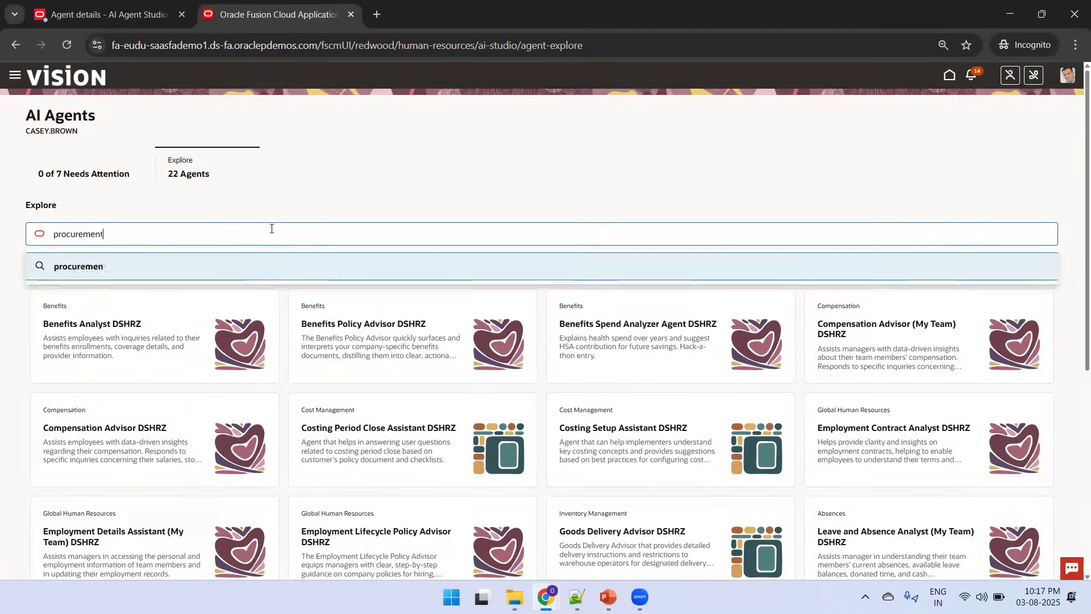
key("Return")
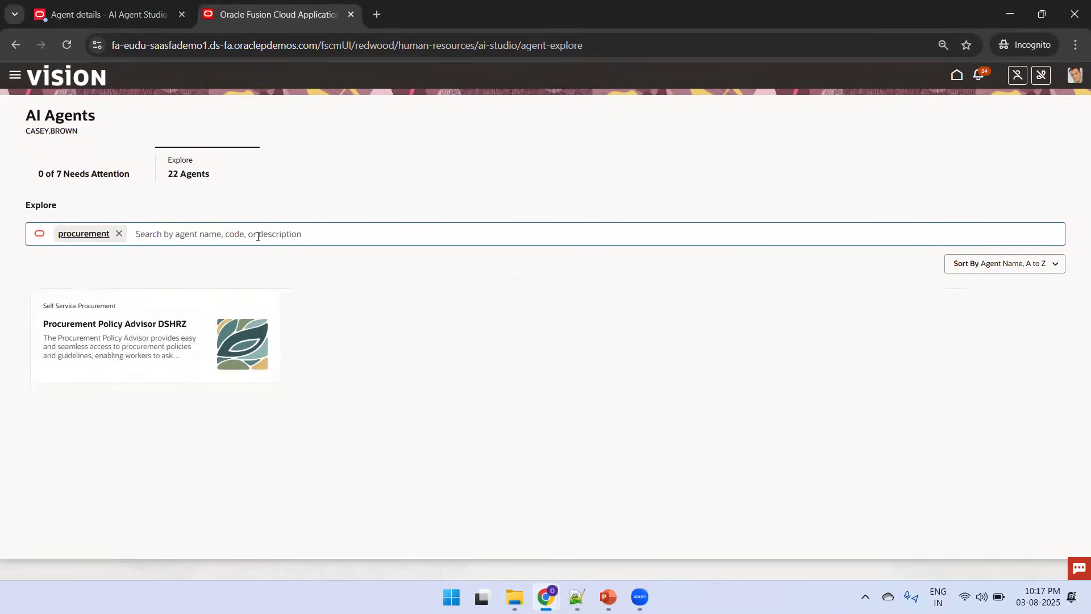
Step: Ask Procurement Policy Advisor DSHRZ "How do I order a nonstandard laptop?" and close the chat
left_click(86, 328)
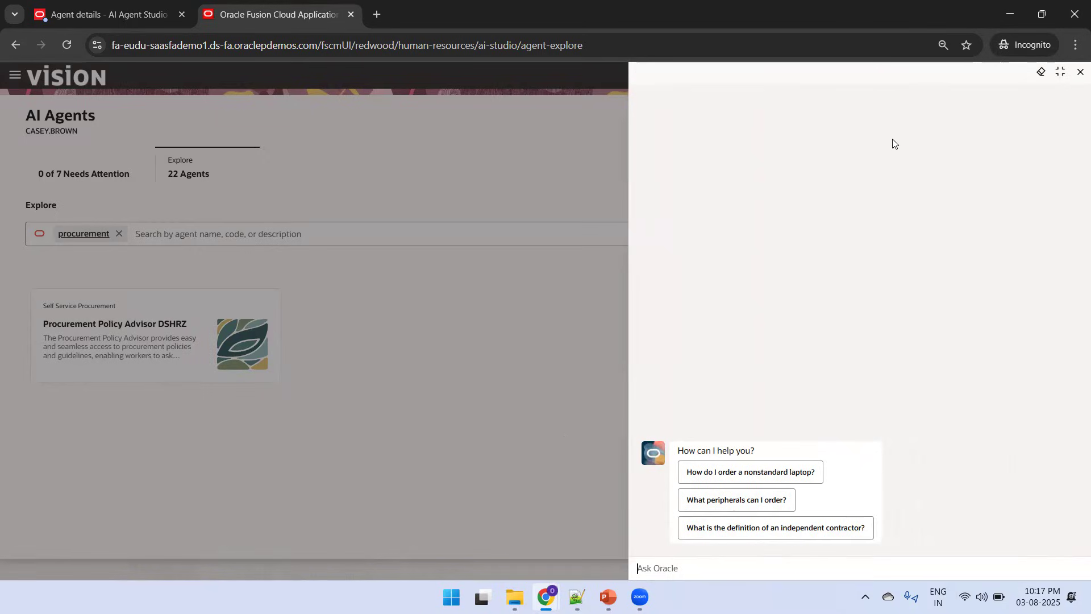
left_click(349, 298)
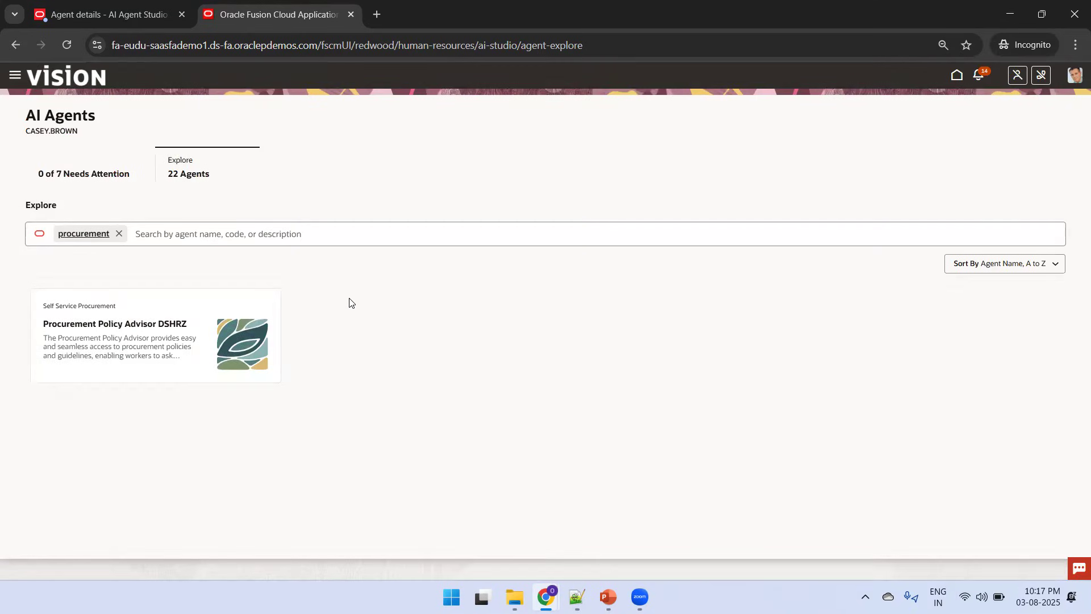
left_click(139, 339)
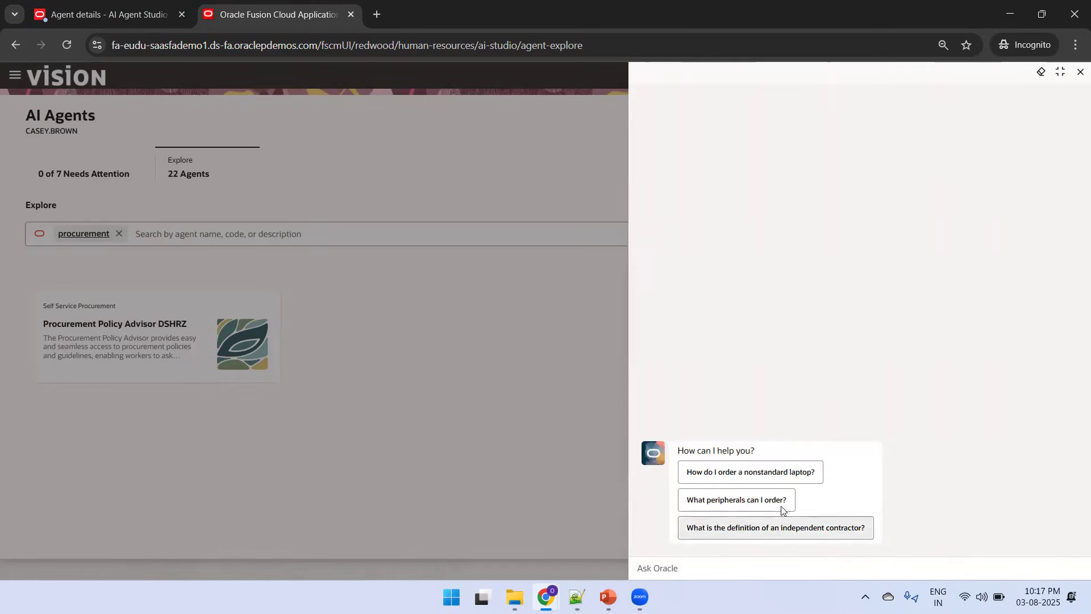
left_click(790, 475)
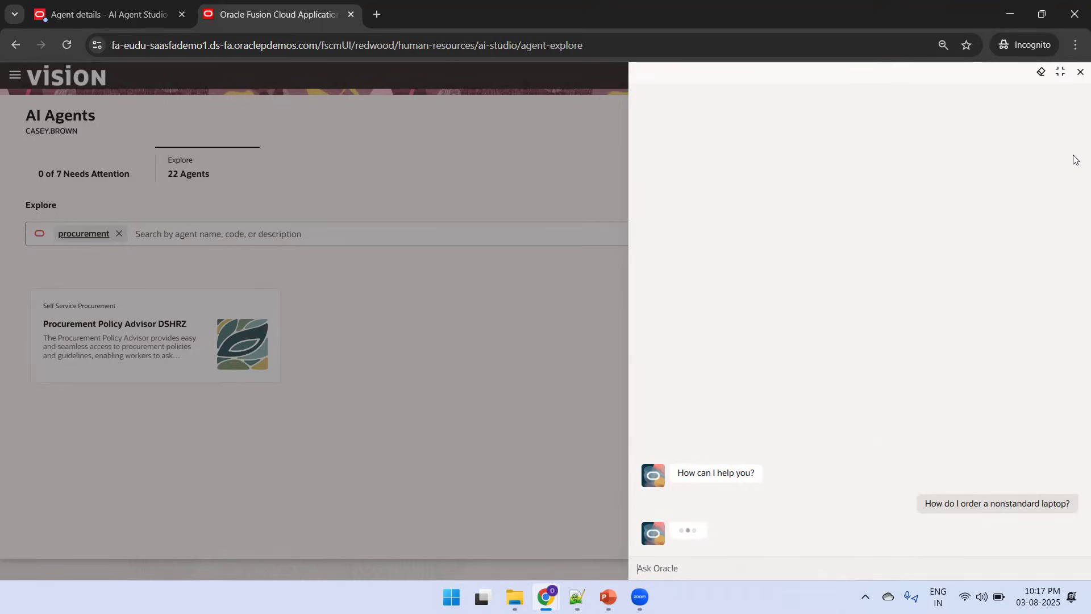
left_click(1079, 73)
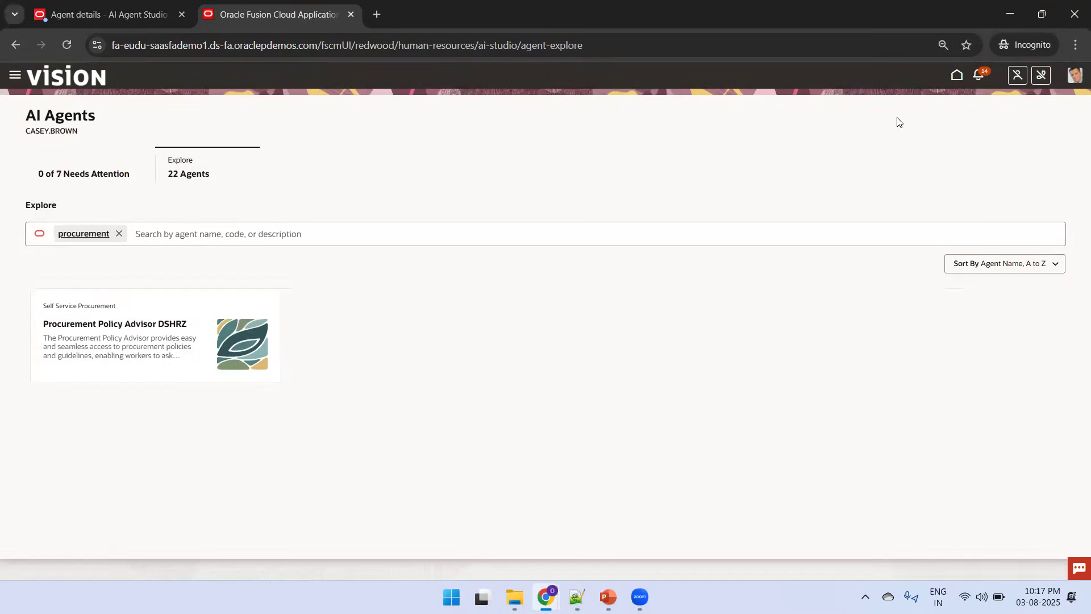
Step: Return to the home page and open the non-ADF Purchase Requisitions app for Procurement
left_click(960, 78)
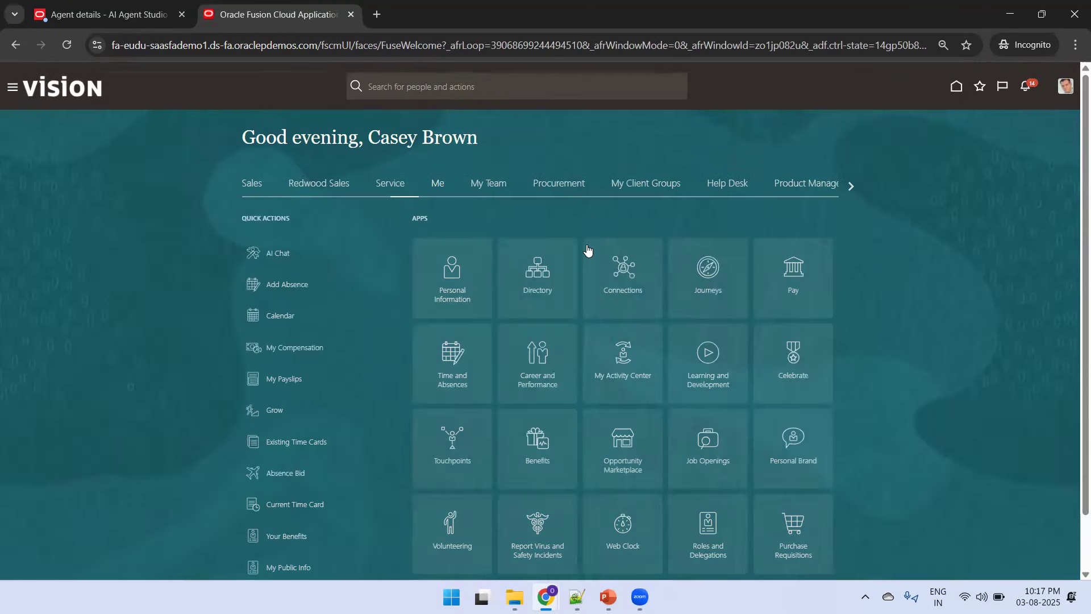
left_click(561, 185)
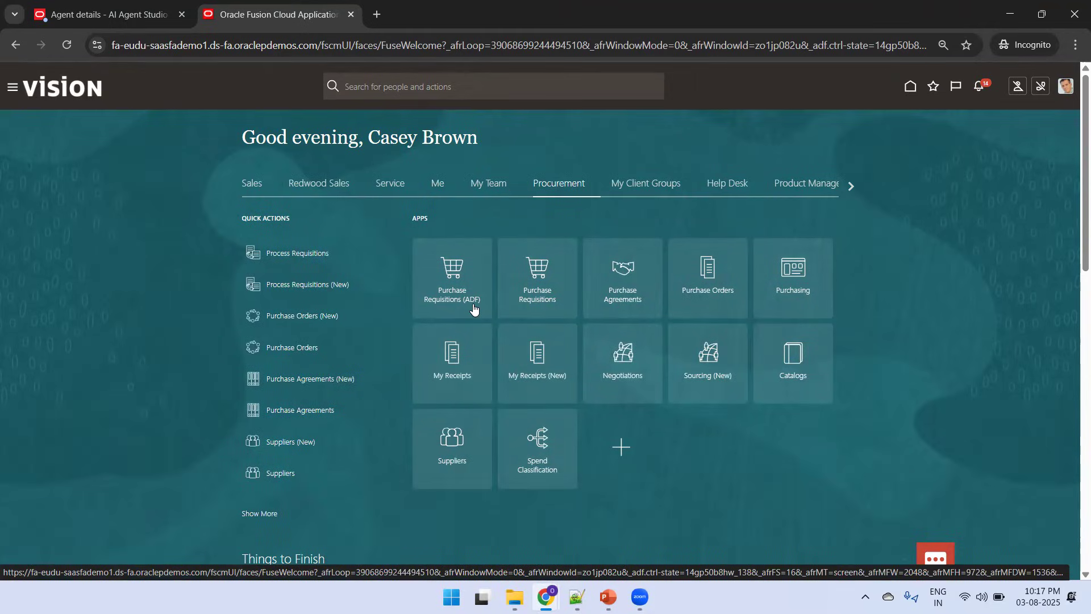
left_click(545, 301)
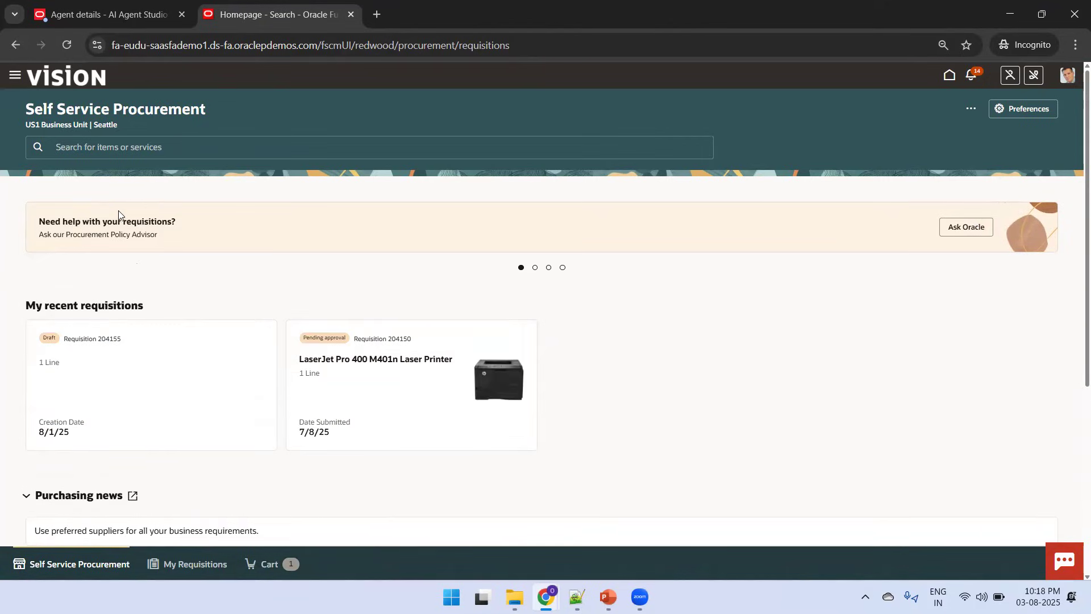
Step: Ask the Procurement Policy Advisor from Self Service Procurement "What is the definition of an independent contractor?"
left_click(972, 231)
left_click(714, 564)
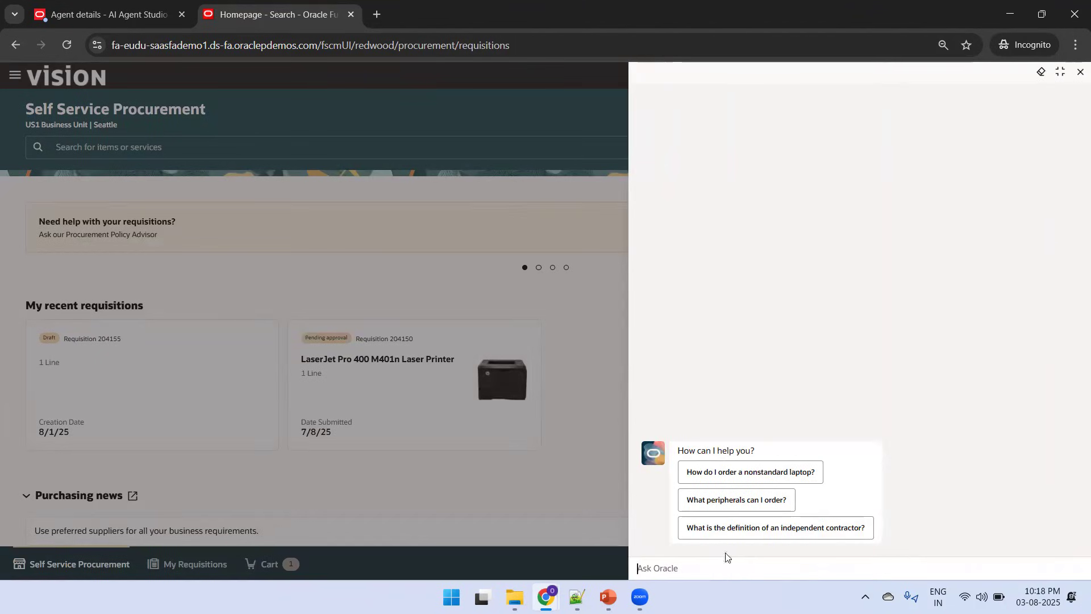
left_click(739, 529)
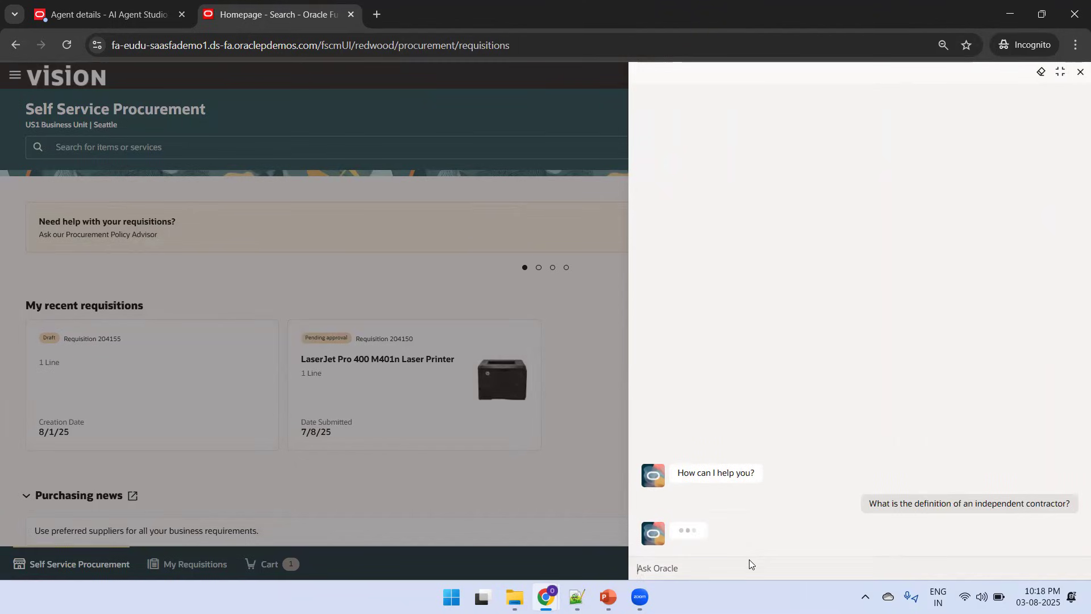